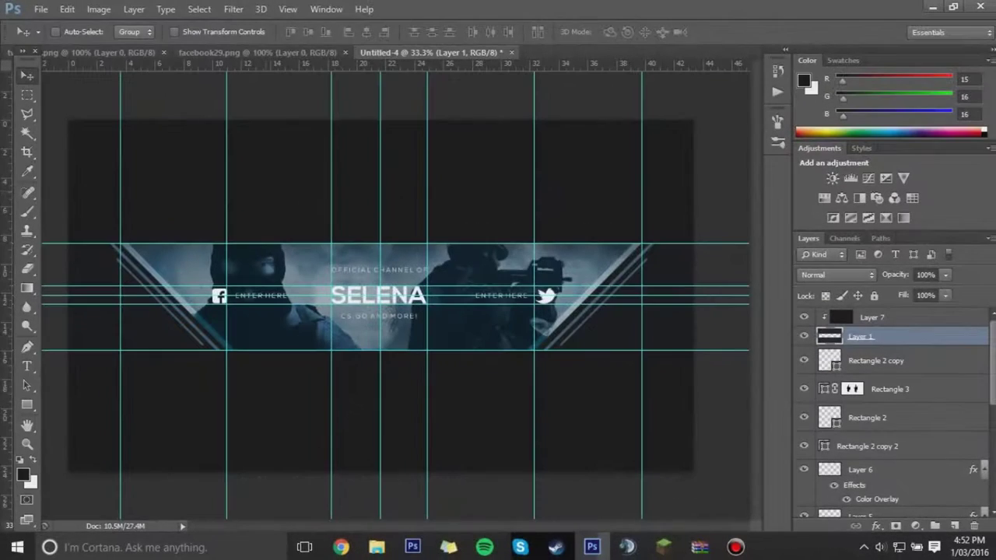
- Copy the Channel Art Template (Fireworks) image in Chrome and return to Photoshop's Untitled-4
left_click(341, 547)
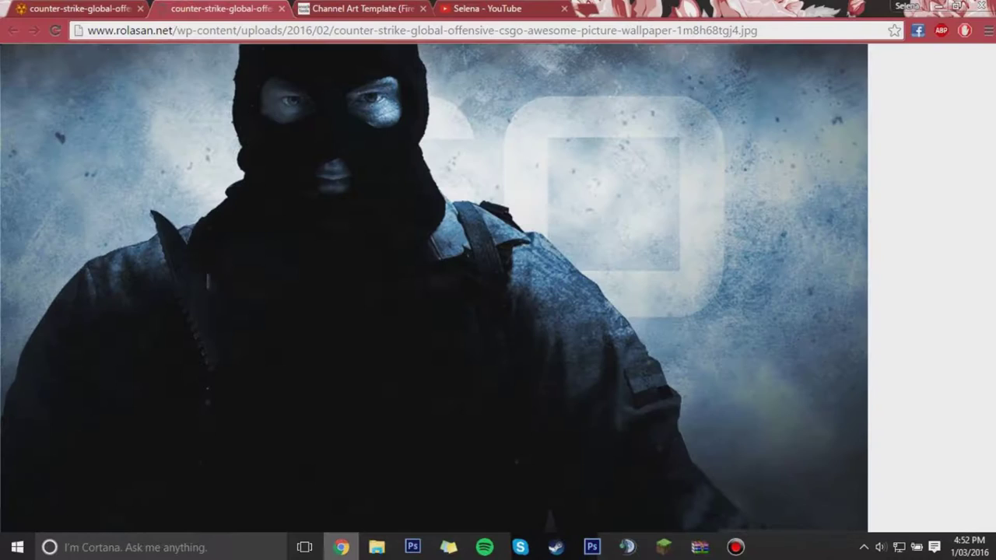
left_click(362, 8)
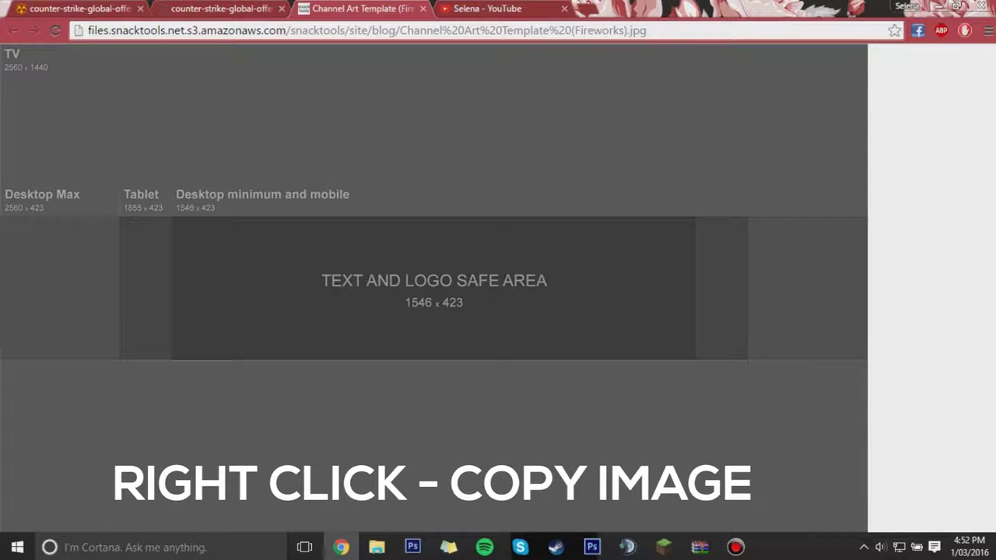
right_click(563, 120)
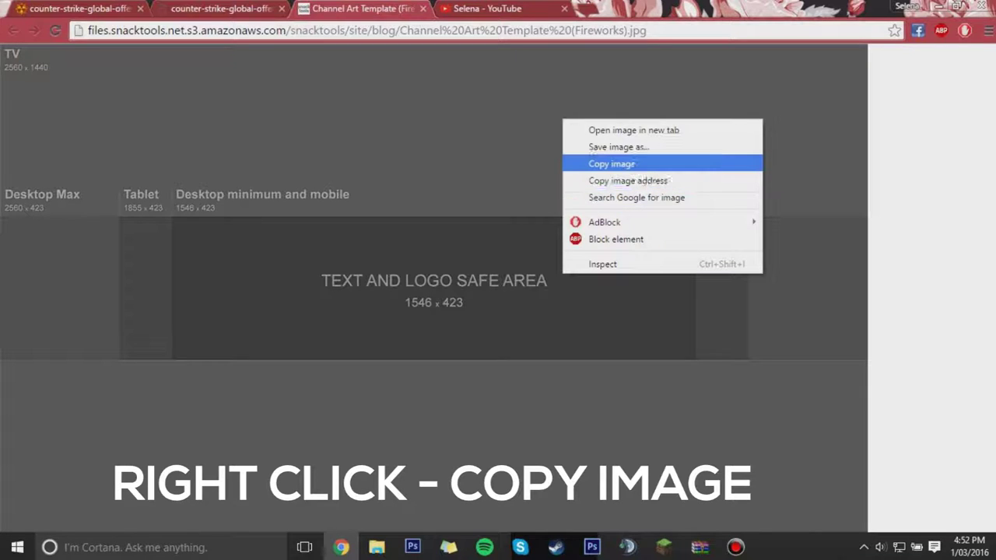
left_click(611, 164)
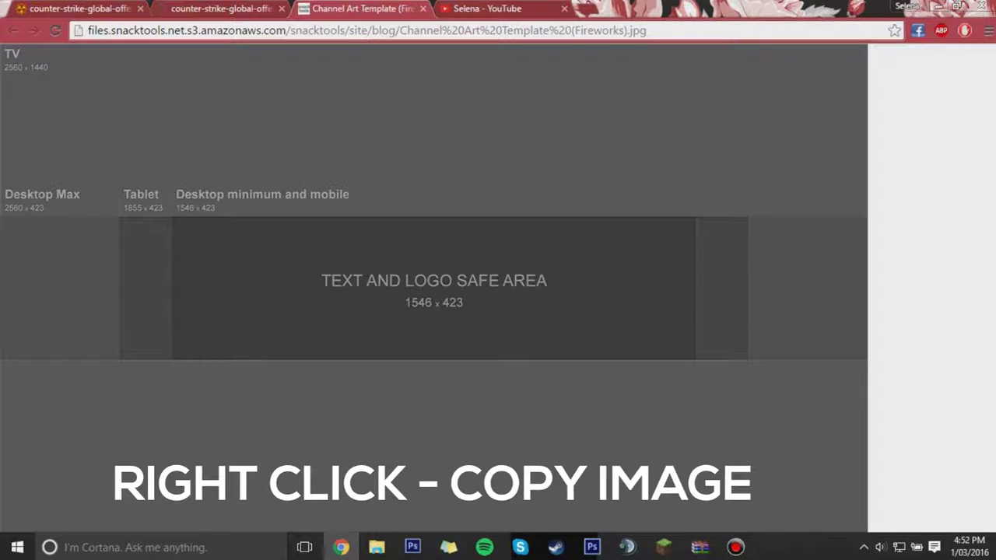
mouse_move(592, 547)
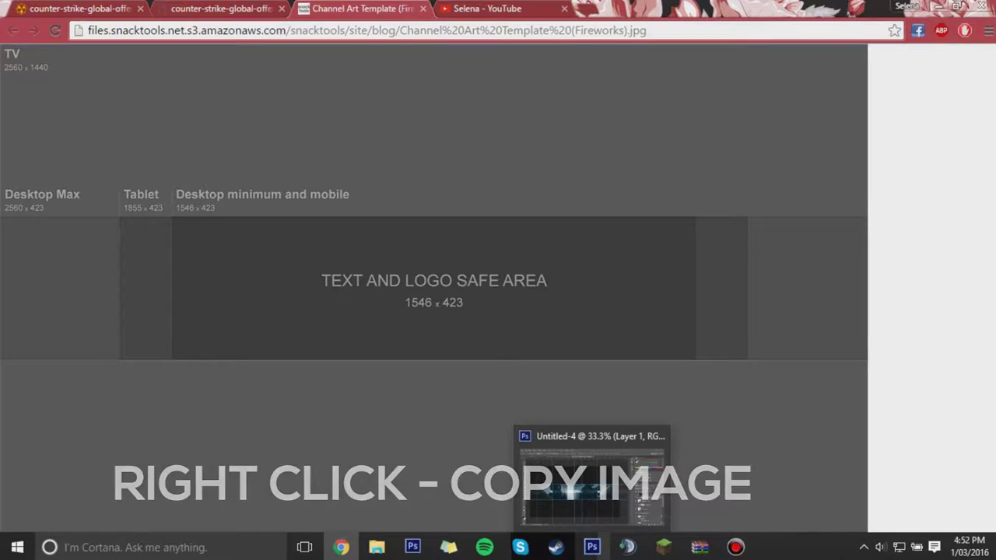
left_click(591, 479)
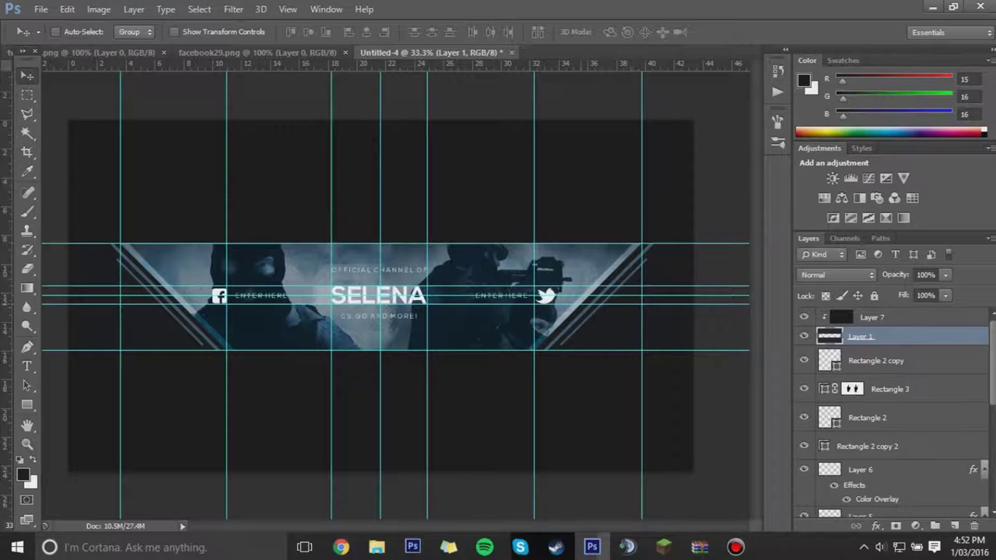
- Create Untitled-5 at 2560×1440 px, 150 ppi resolution, RGB Color mode, white background
key("ctrl+n")
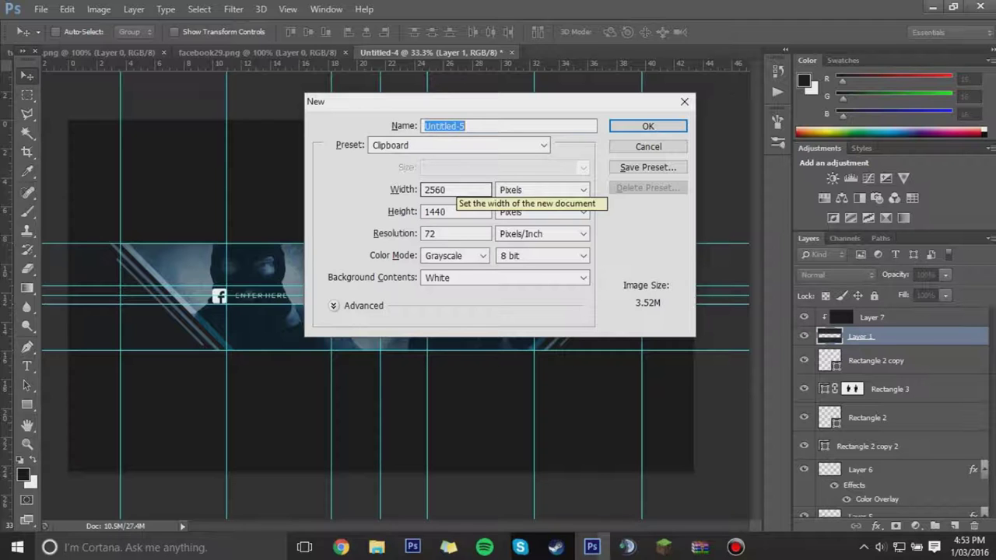
left_click(455, 189)
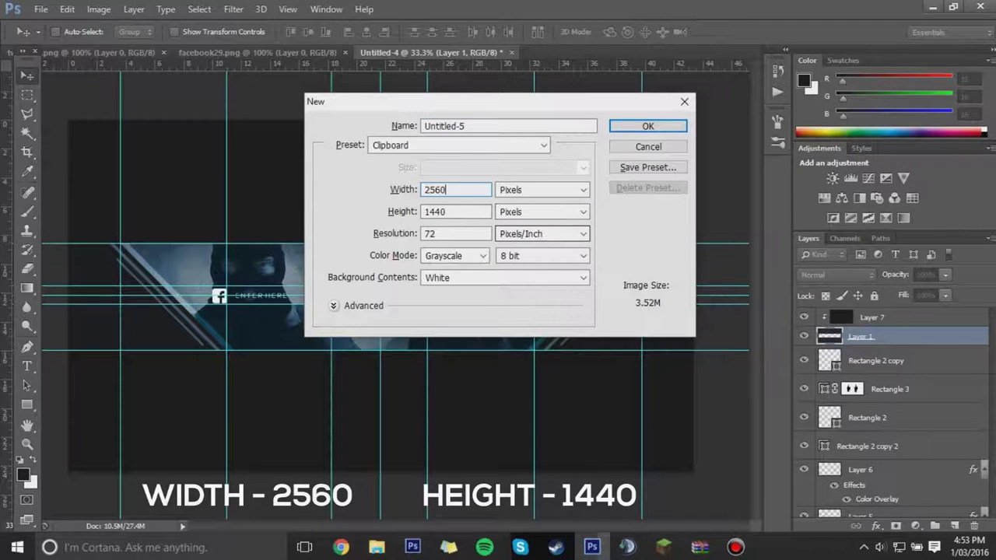
double_click(430, 233)
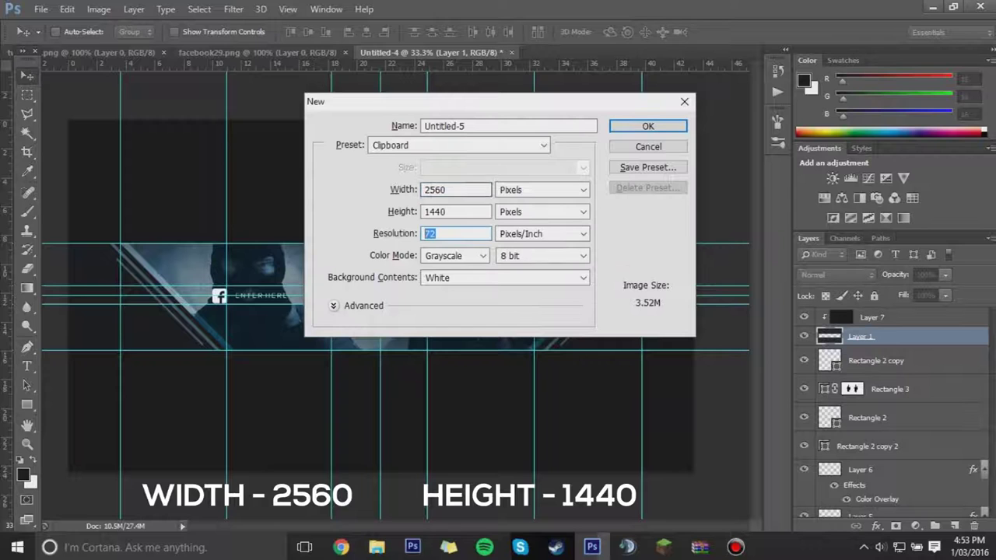
type("150")
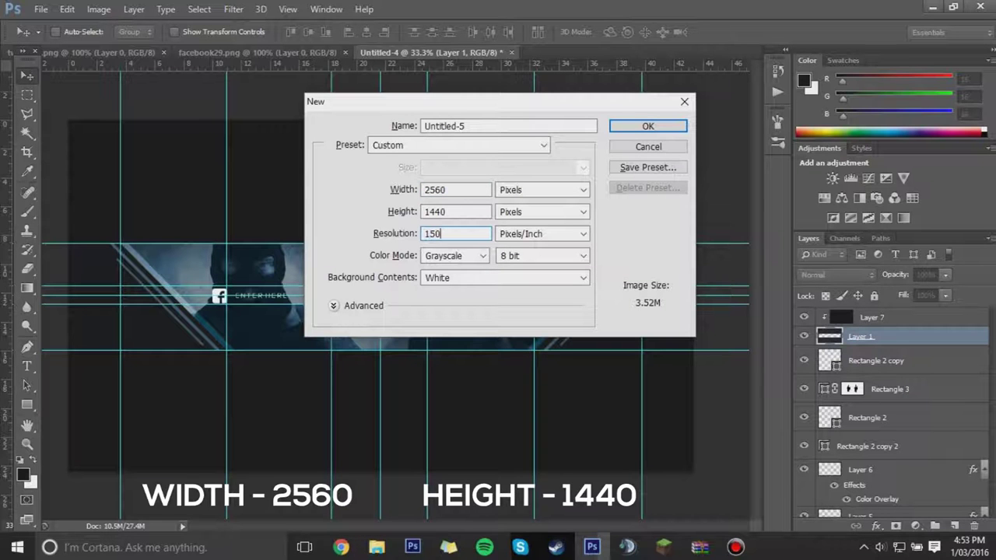
left_click(483, 255)
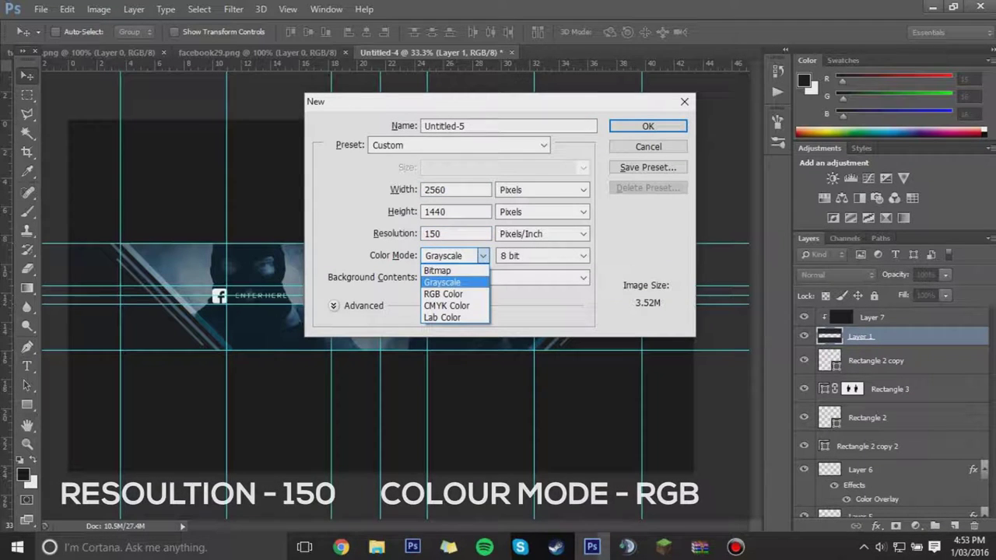
key("Return")
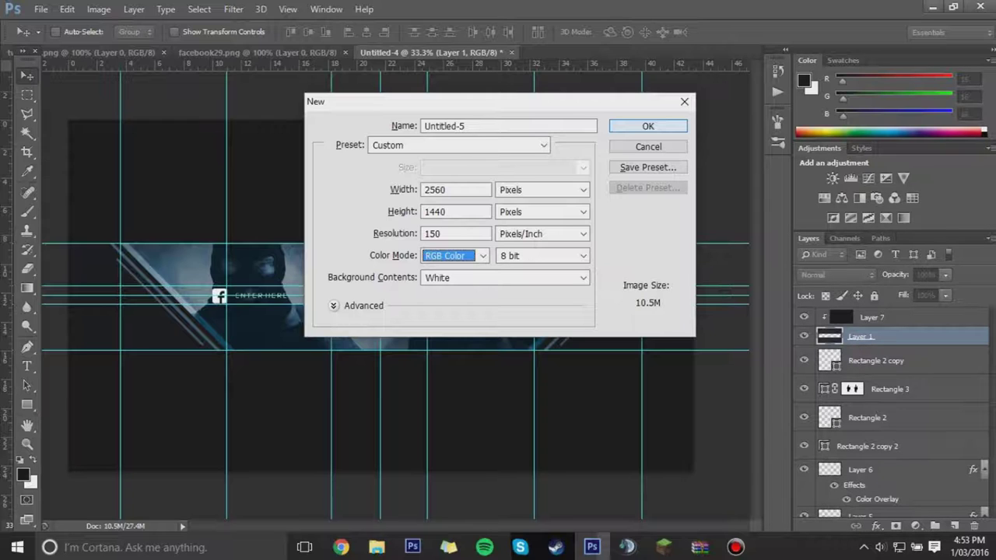
key("Return")
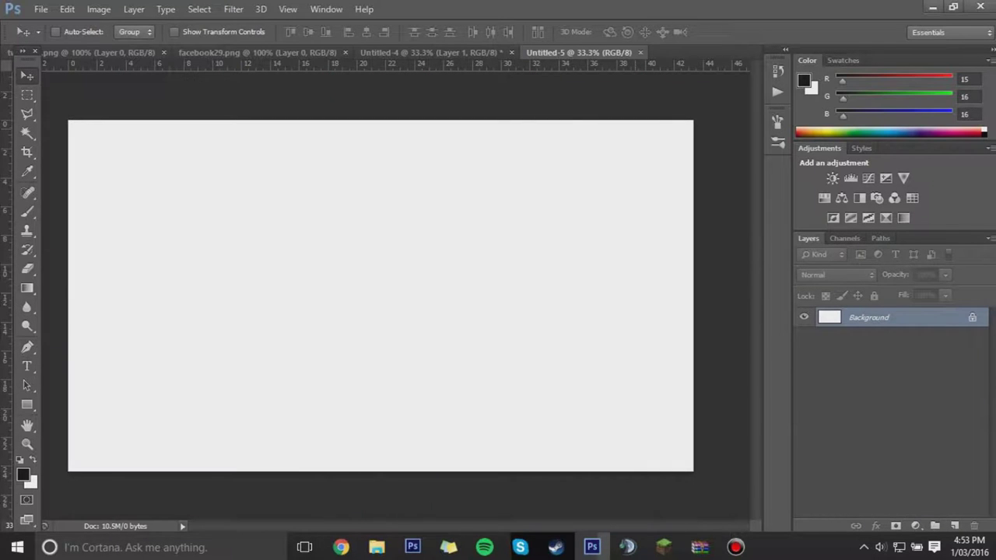
- Paste the template as Layer 1, toggle the rulers, and zoom in on the 1546 x 423 safe area
key("ctrl+v")
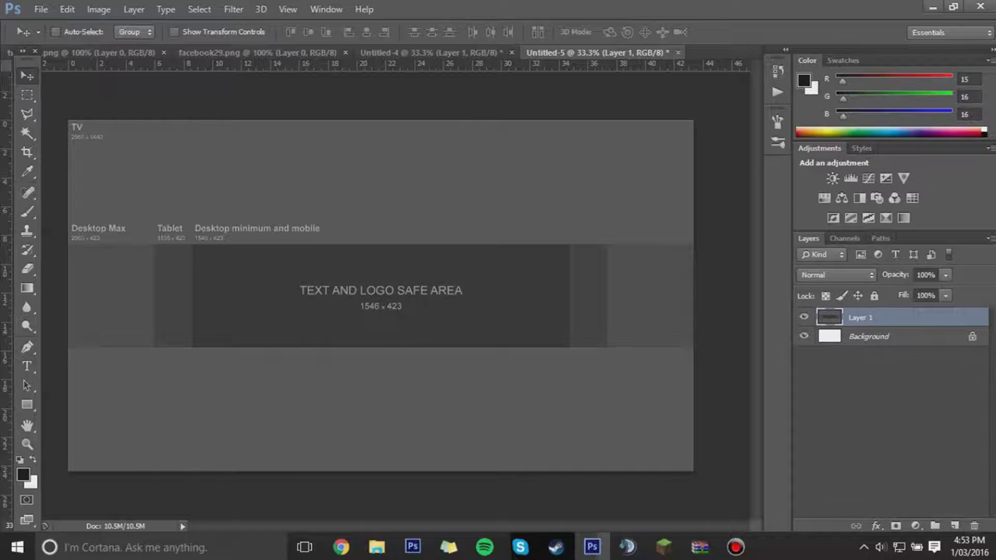
key("ctrl+r")
key("ctrl+r")
key("ctrl+r")
key("ctrl+r")
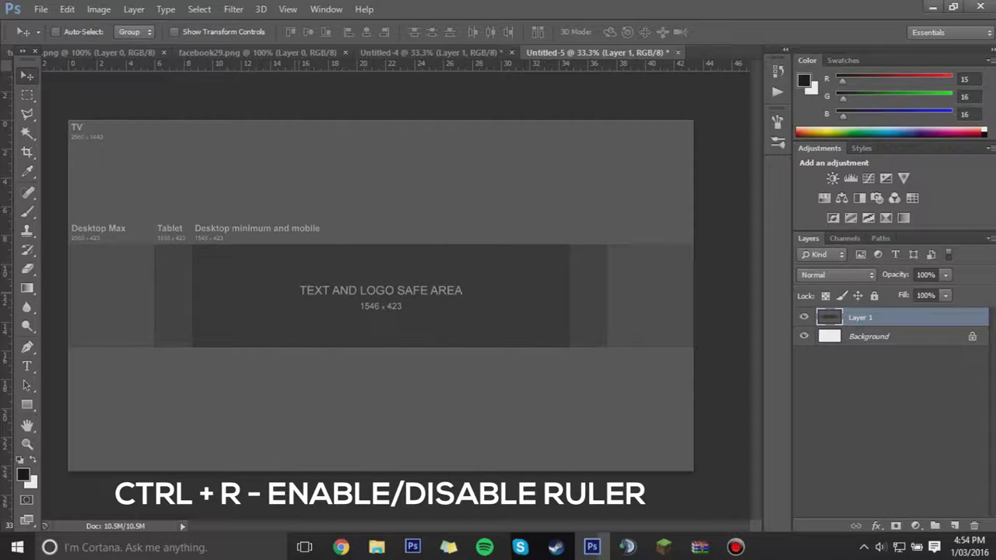
key("ctrl+plus")
key("ctrl+plus")
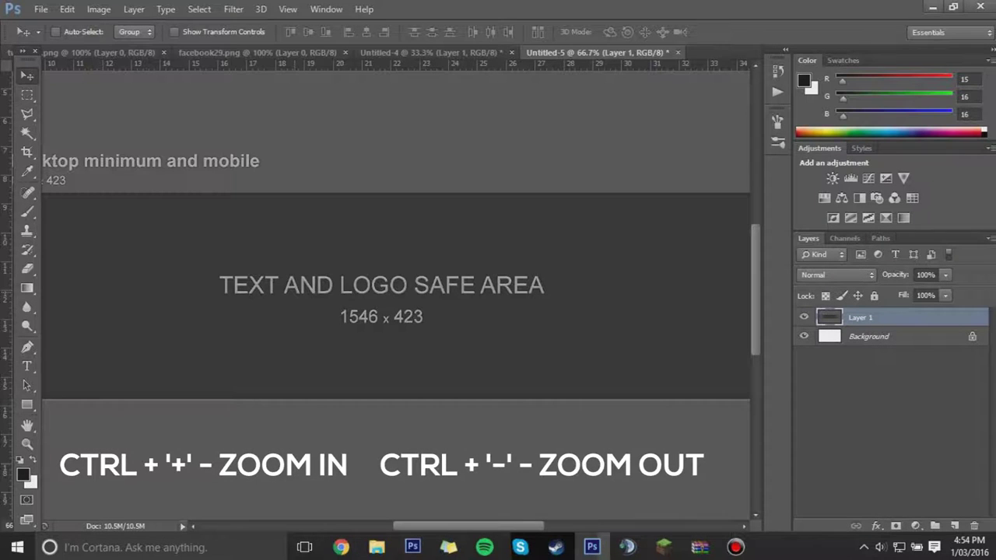
key("ctrl+minus")
key("ctrl+minus")
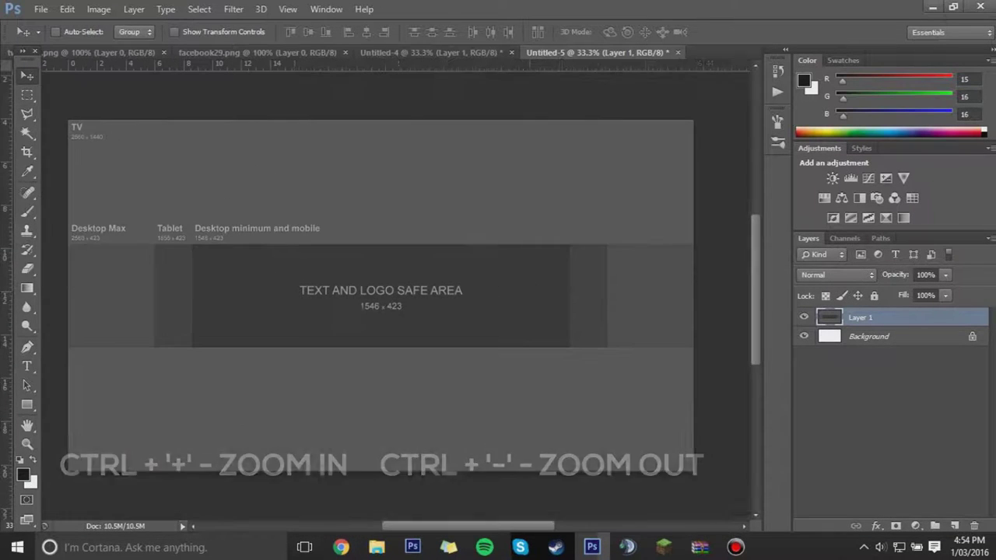
key("ctrl+plus")
key("ctrl+plus")
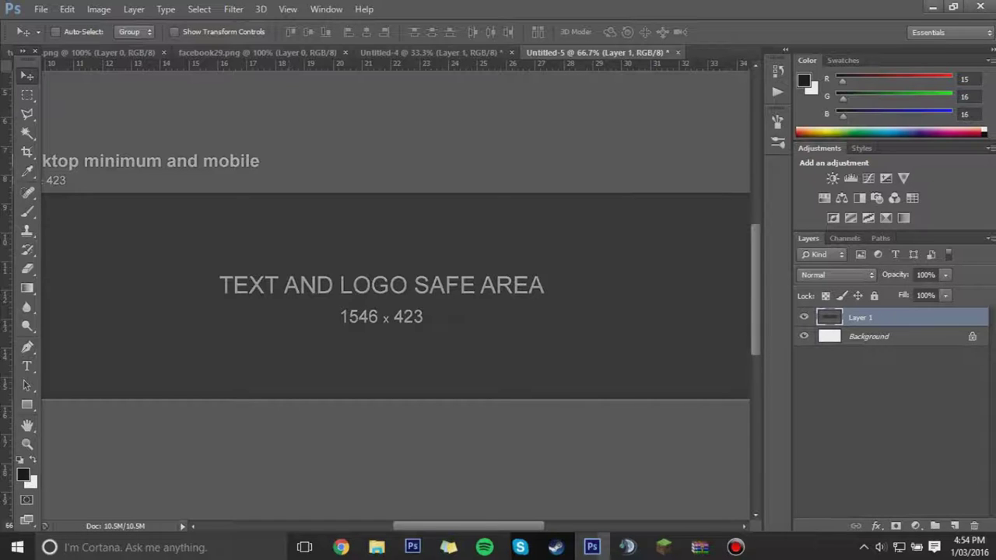
- Add horizontal guides at the safe area's top and bottom edges (15.85 cm), then view the whole canvas
left_click_drag(219, 61, 264, 192)
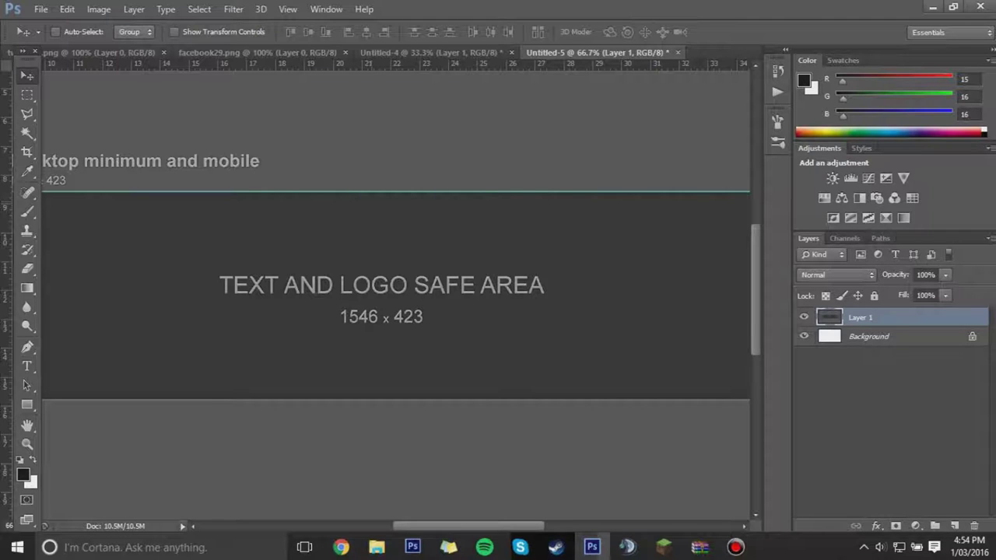
left_click_drag(366, 62, 404, 400)
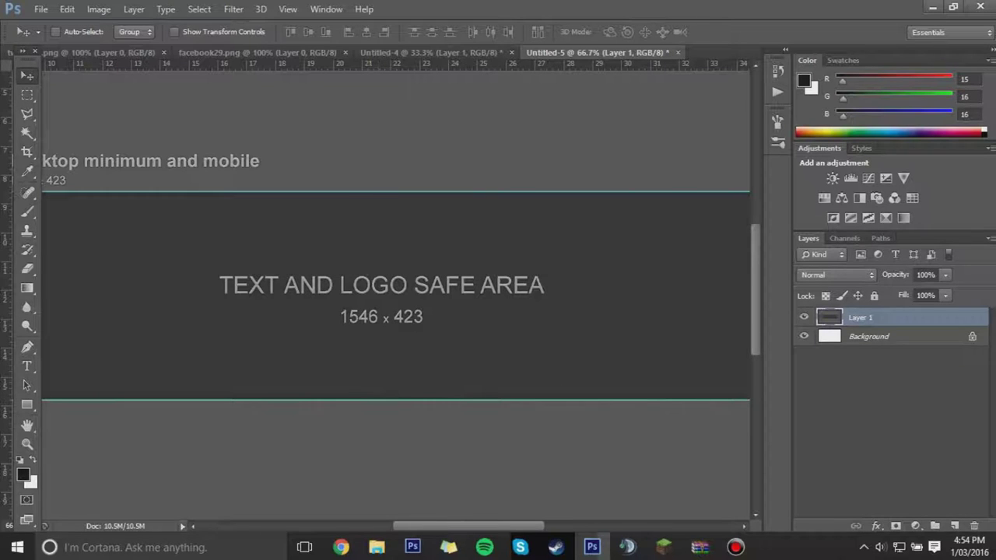
key("ctrl+minus")
key("ctrl+minus")
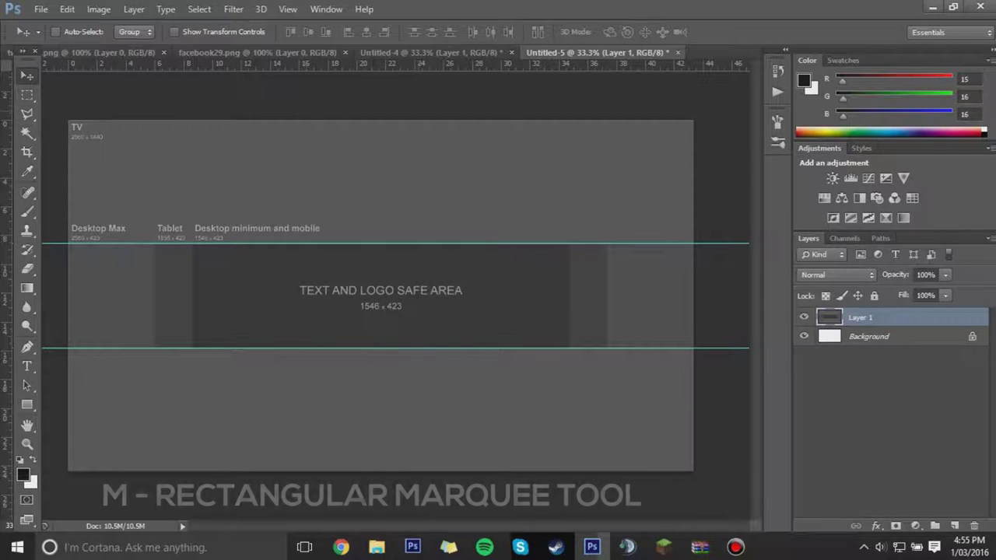
key("m")
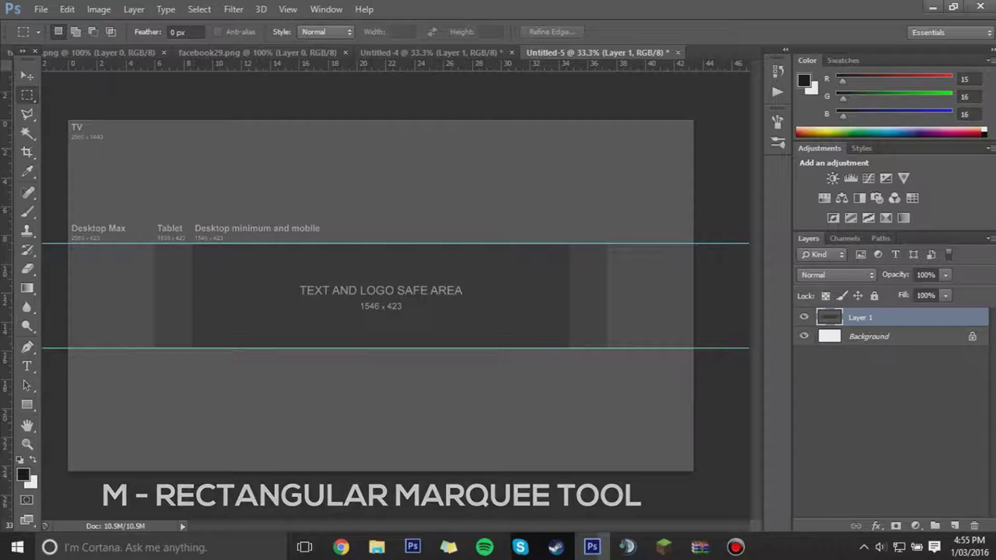
- Delete Layer 1's full-width band between the two guides, deselect, and hide the Background layer
right_click(27, 94)
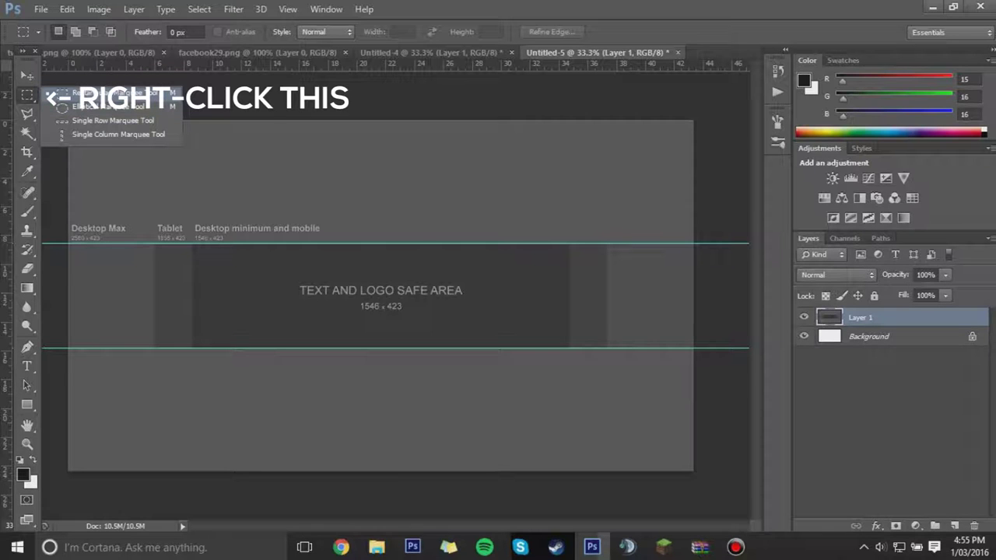
key("Escape")
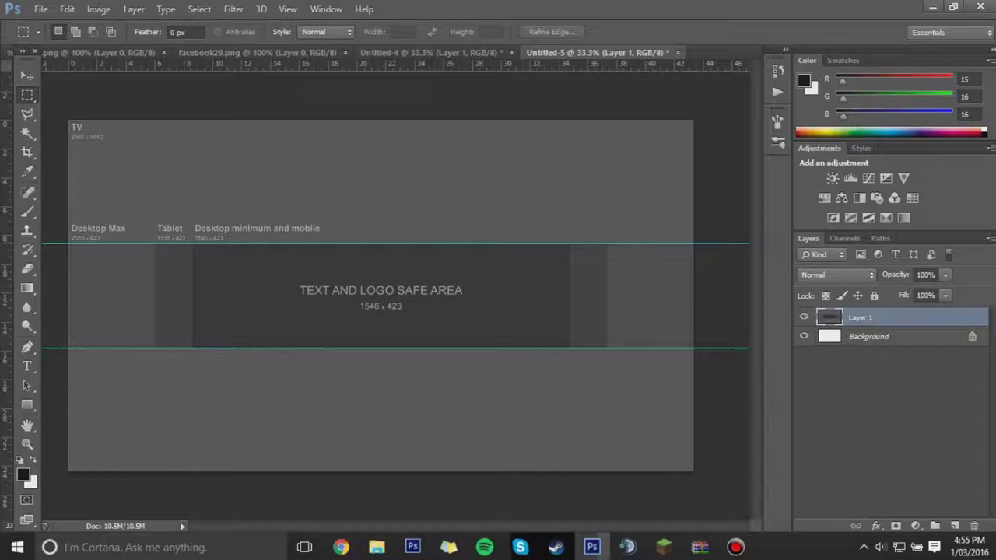
left_click_drag(69, 245, 692, 348)
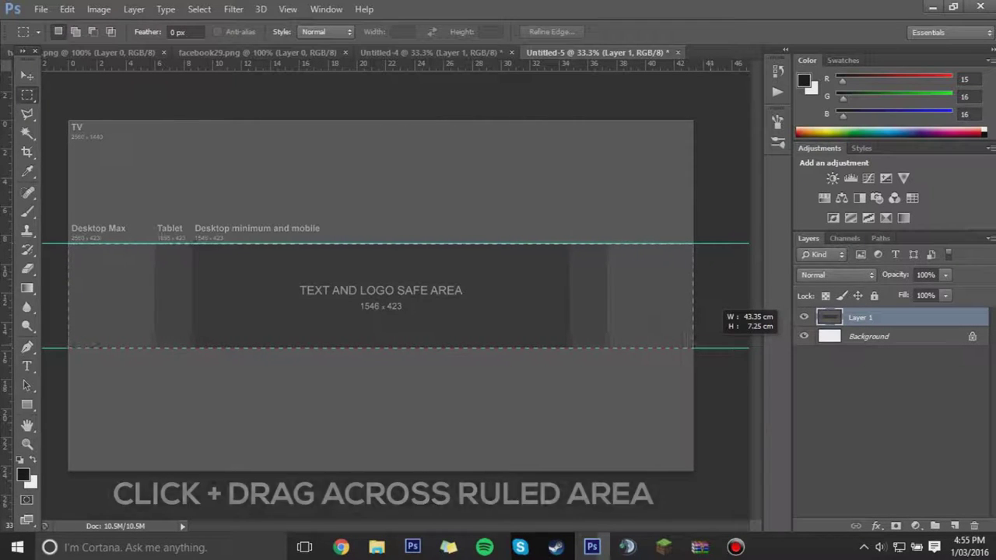
left_click_drag(693, 347, 692, 347)
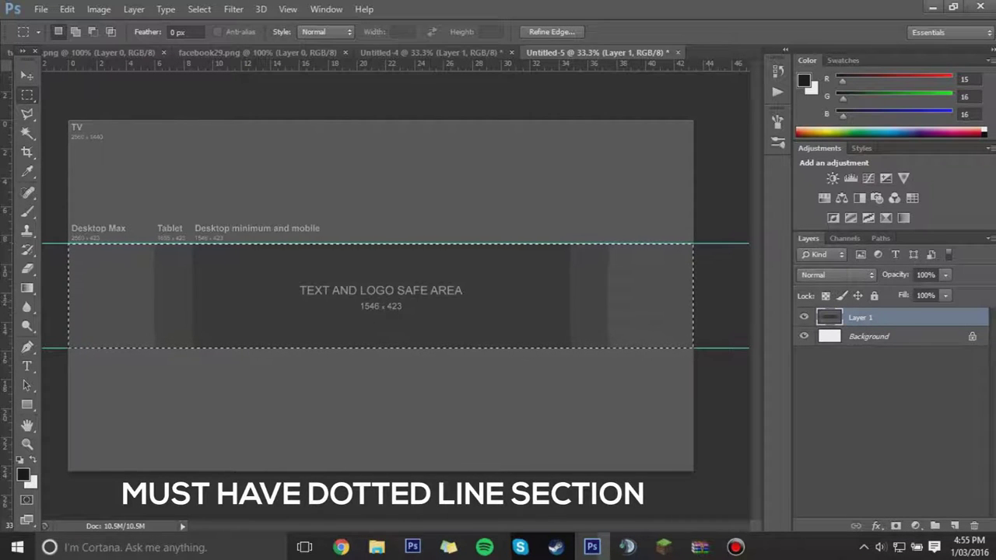
key("Delete")
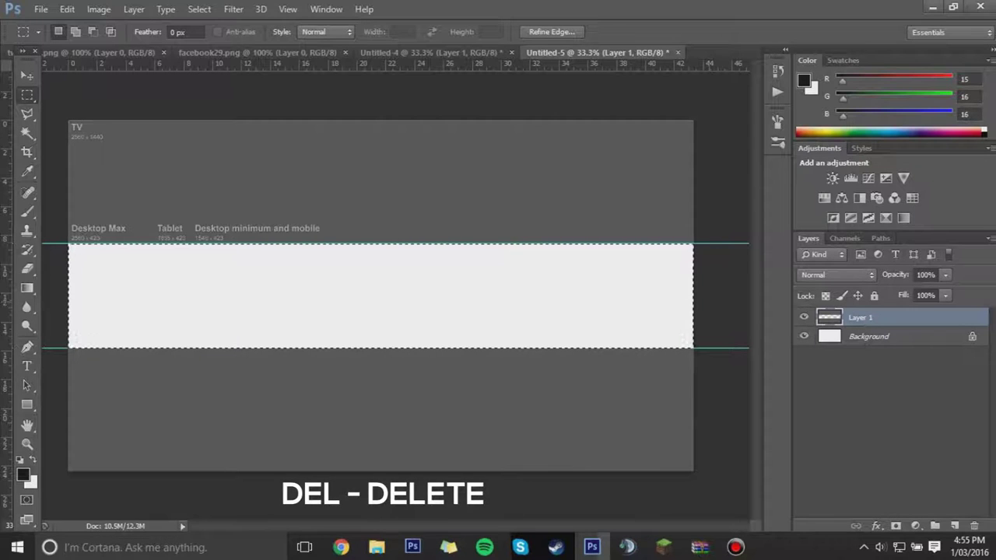
key("ctrl+d")
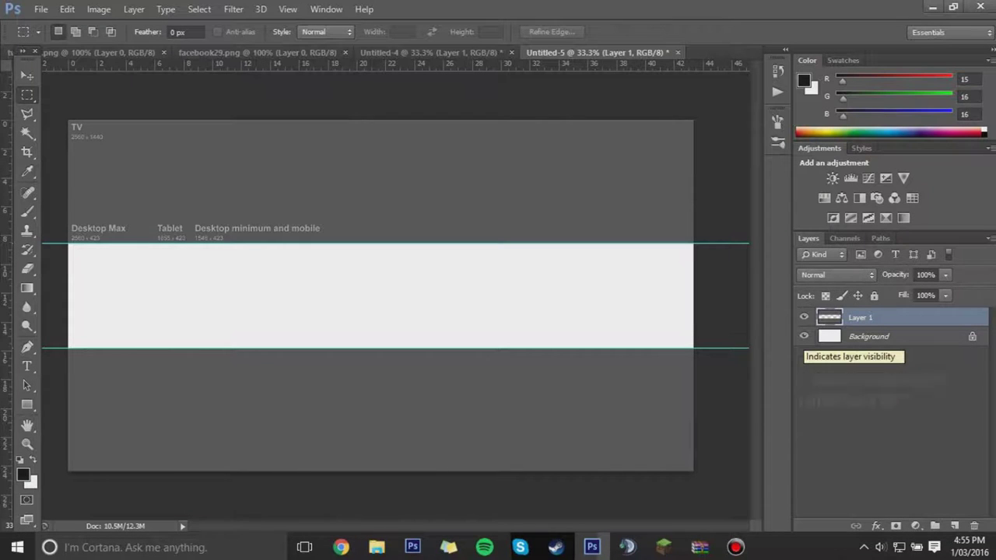
left_click(804, 336)
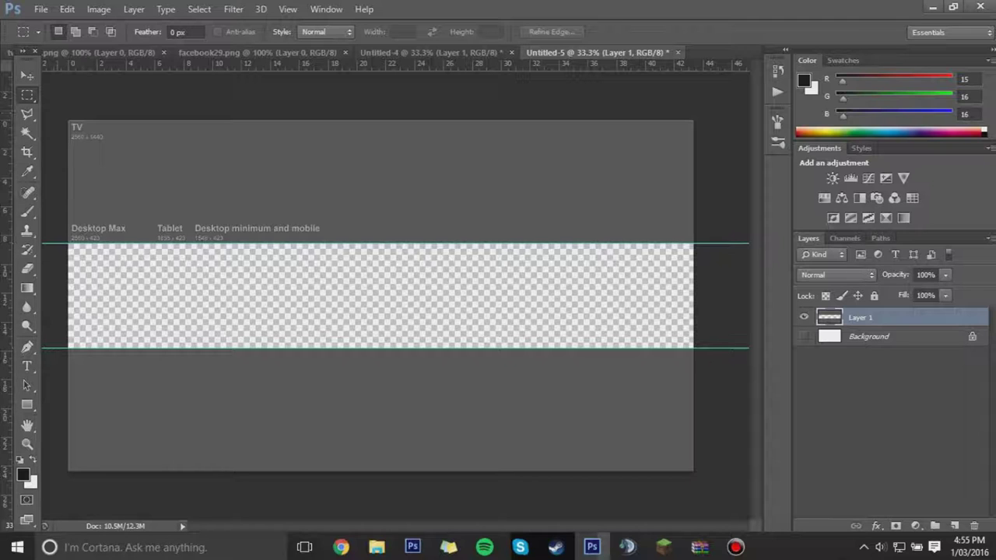
- Set the foreground colour to near-black hex 0f1010
key("i")
left_click(23, 474)
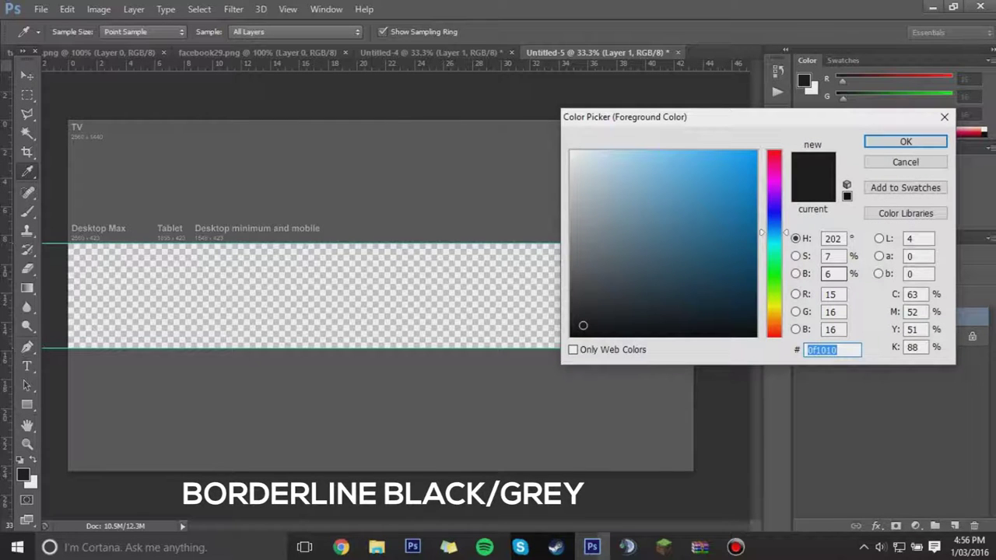
key("Return")
key("m")
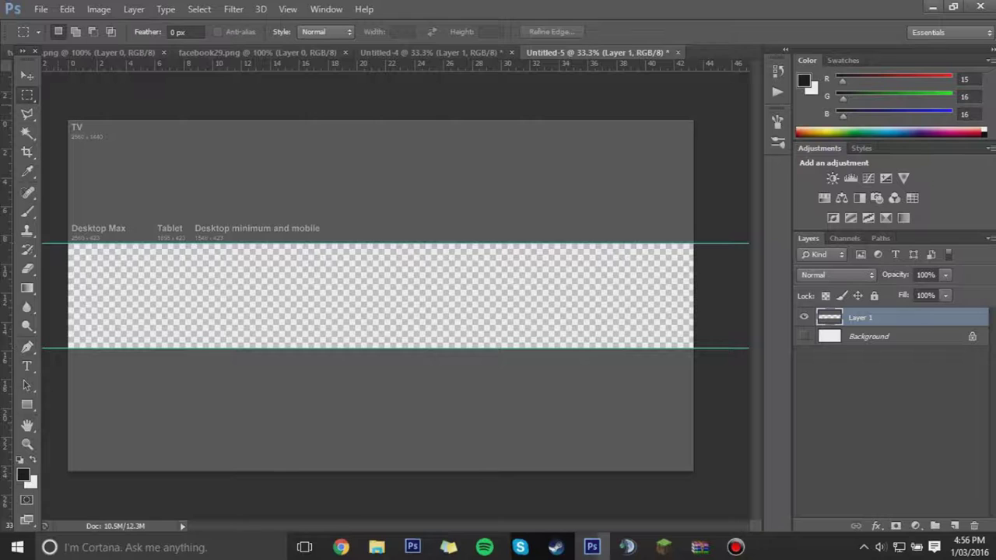
- Fill the areas above the upper guide and below the lower guide with #0f1010, then check the transparent strip
left_click_drag(68, 121, 739, 244)
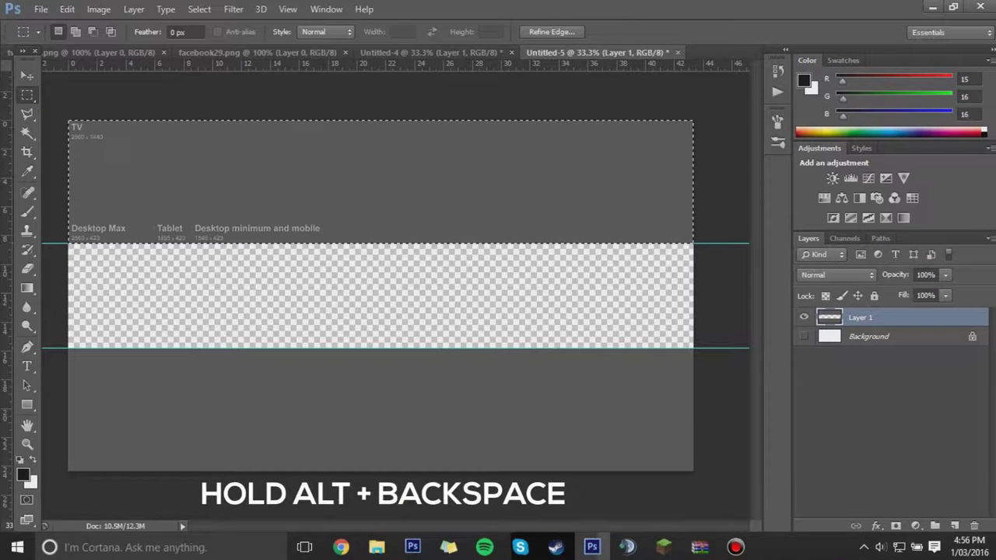
key("alt+BackSpace")
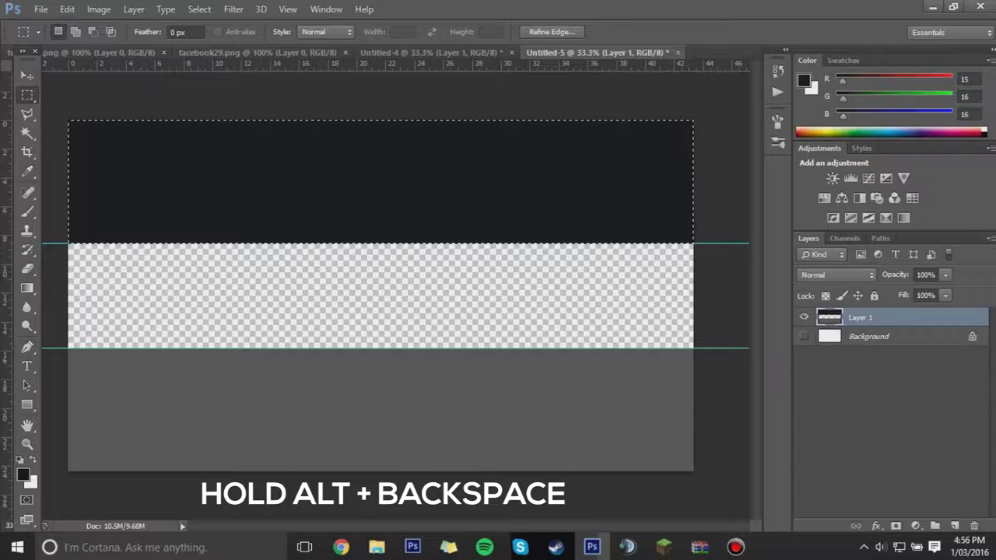
key("ctrl+d")
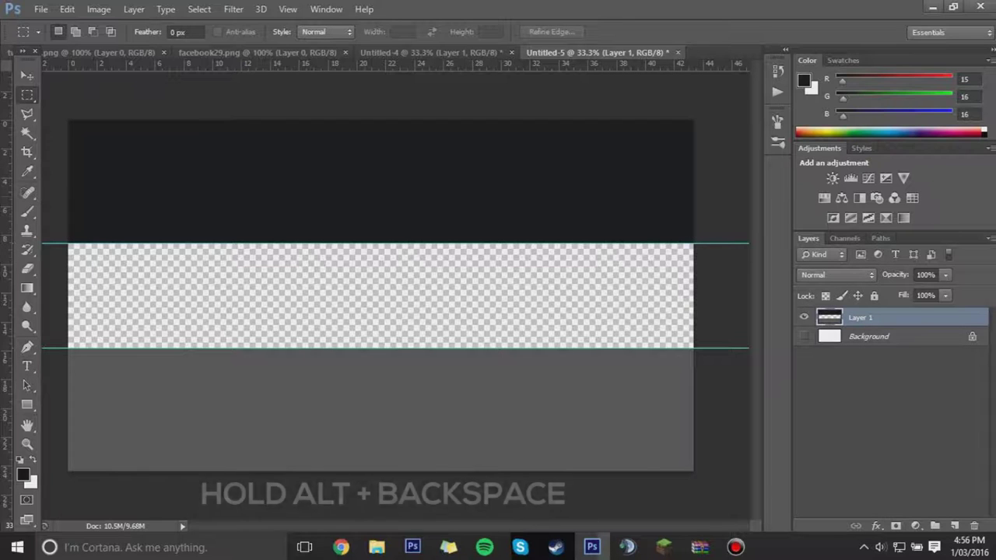
left_click_drag(696, 474, 24, 349)
key("alt+BackSpace")
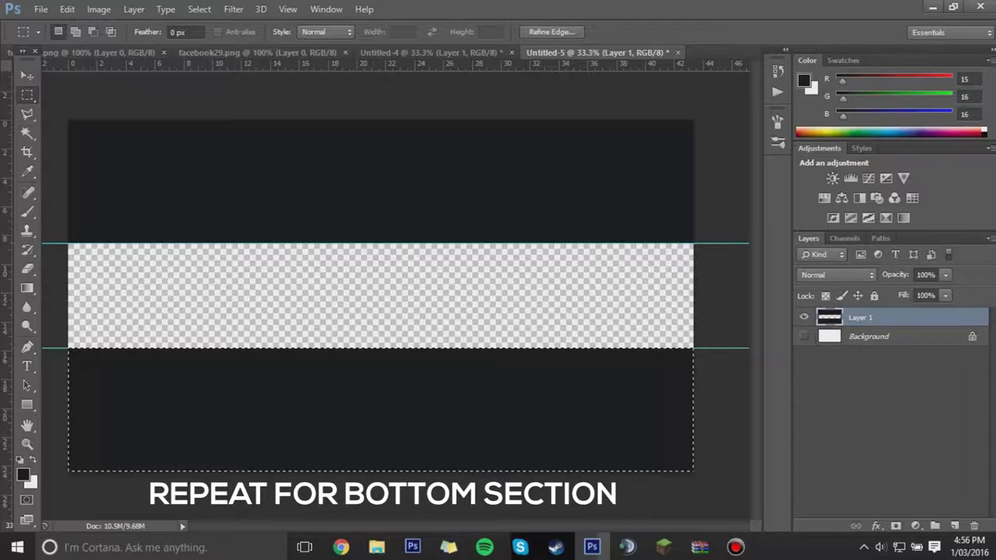
key("ctrl+d")
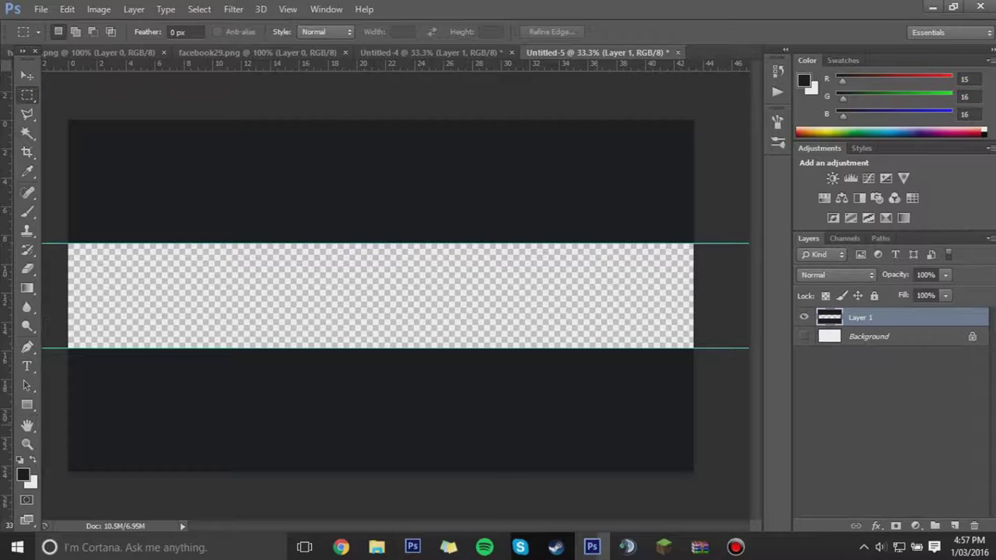
key("ctrl+plus")
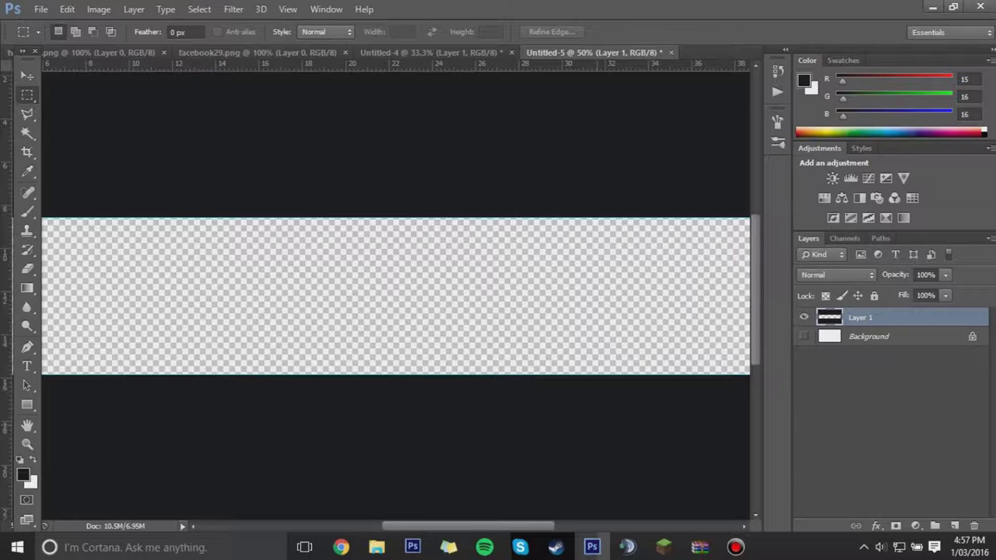
key("ctrl+minus")
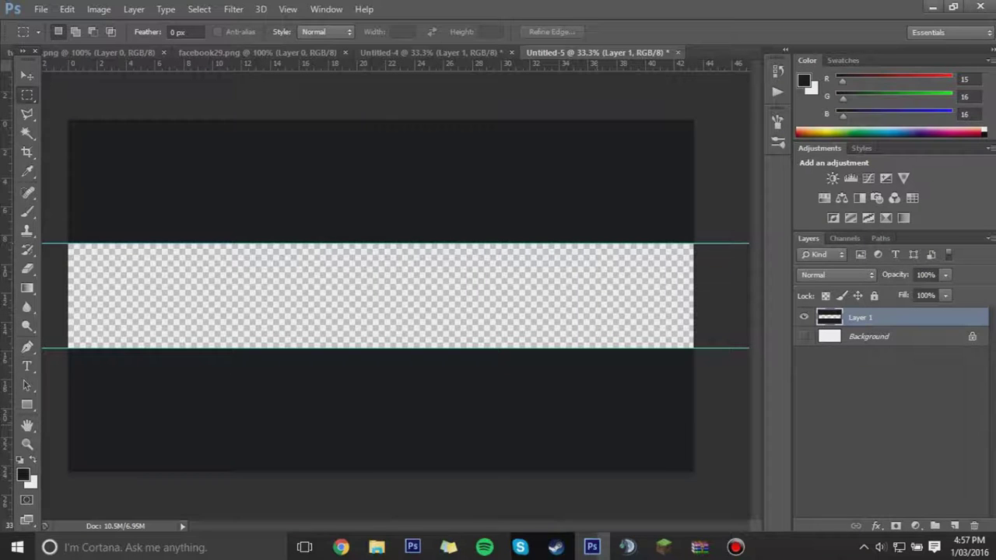